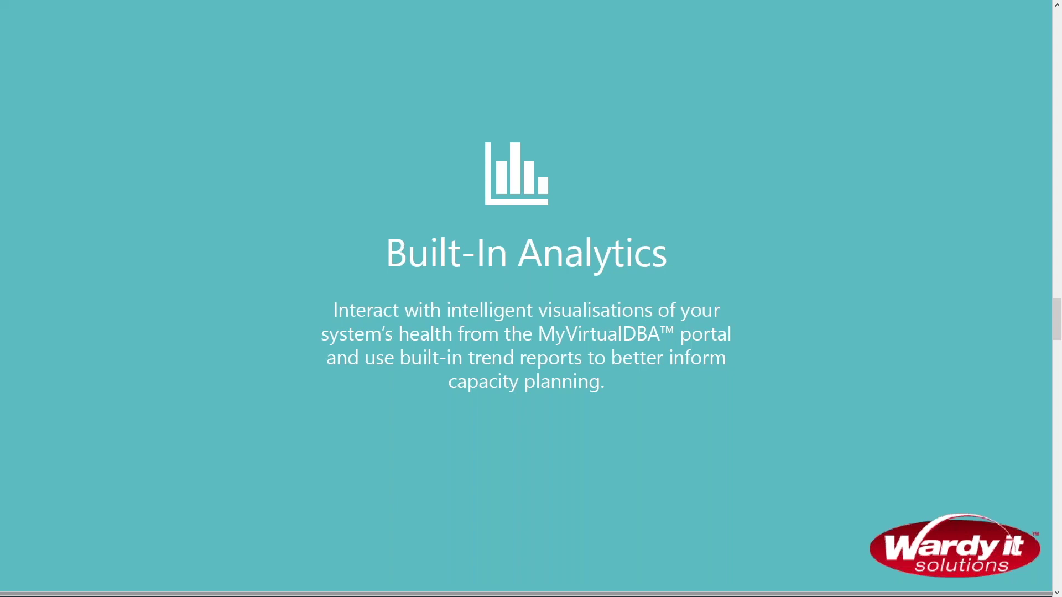
Step: Switch from the presentation to Chrome, maximize its window, and bring the My Virtual DBA login page to the front
{"action": "key", "text": "alt+Tab"}
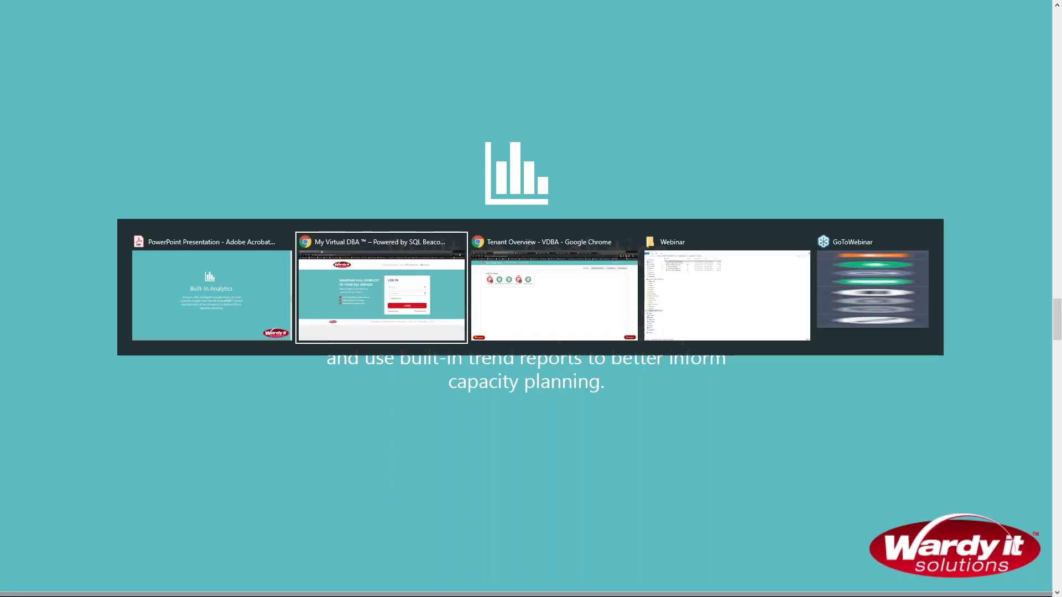
{"action": "key", "text": "alt+Tab"}
{"action": "key", "text": "alt+Tab"}
{"action": "key", "text": "alt+Tab"}
{"action": "key", "text": "alt+Tab"}
{"action": "key", "text": "alt+Tab"}
{"action": "key", "text": "alt+Tab"}
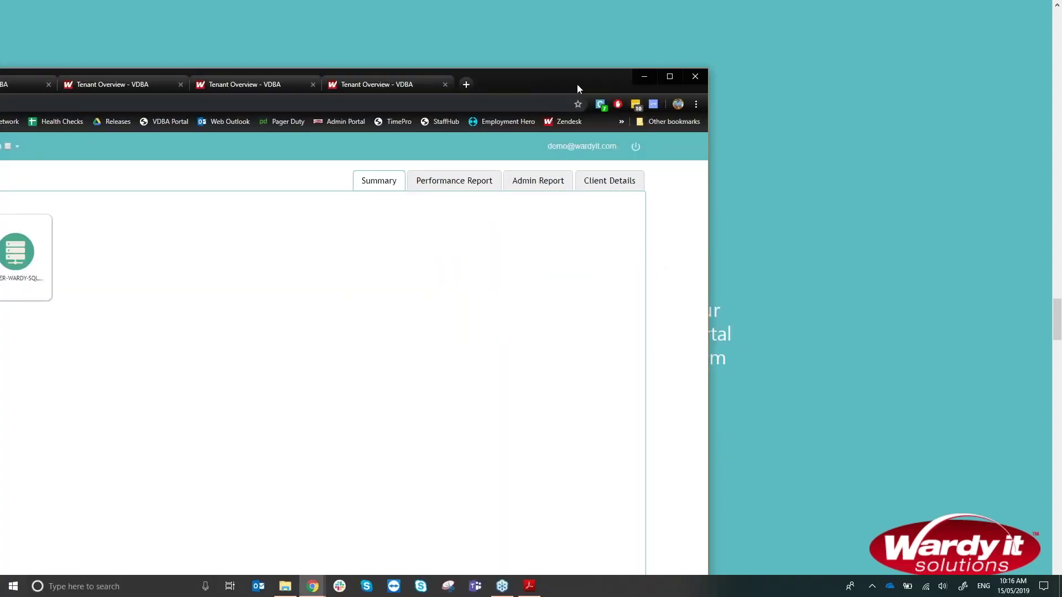
{"action": "double_click", "coordinate": [577, 84]}
{"action": "mouse_move", "coordinate": [313, 585]}
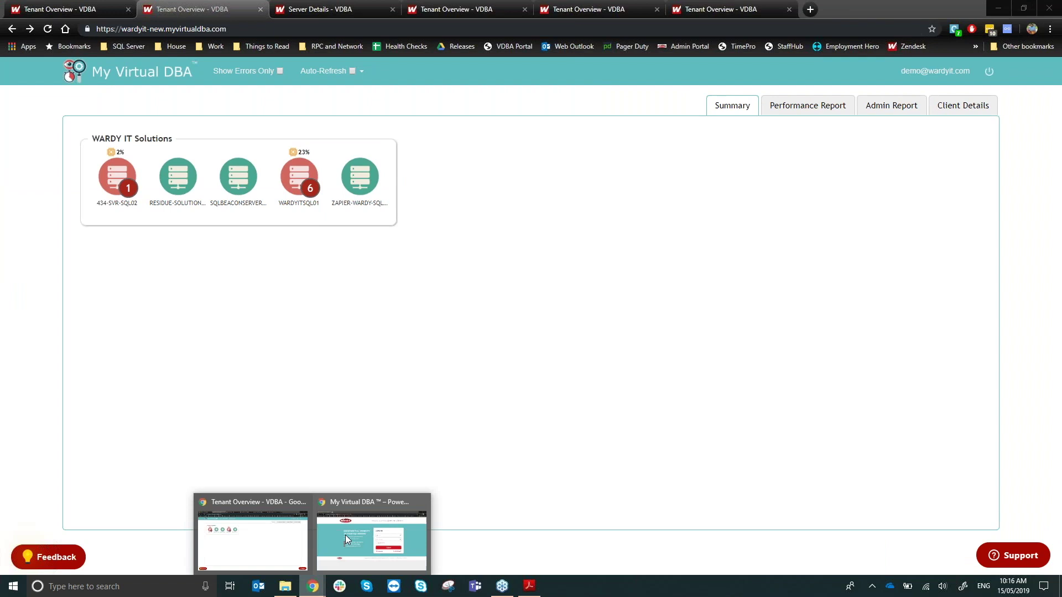
{"action": "left_click", "coordinate": [345, 536]}
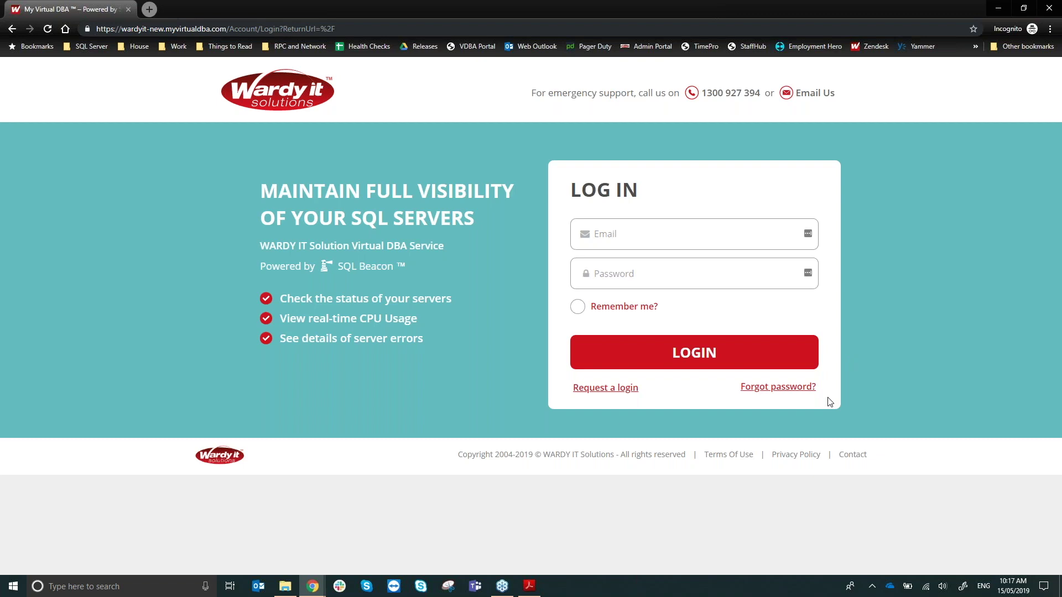
Step: Bring the Chrome window with the Tenant Overview page to the front in place of the login page
{"action": "left_click", "coordinate": [318, 590]}
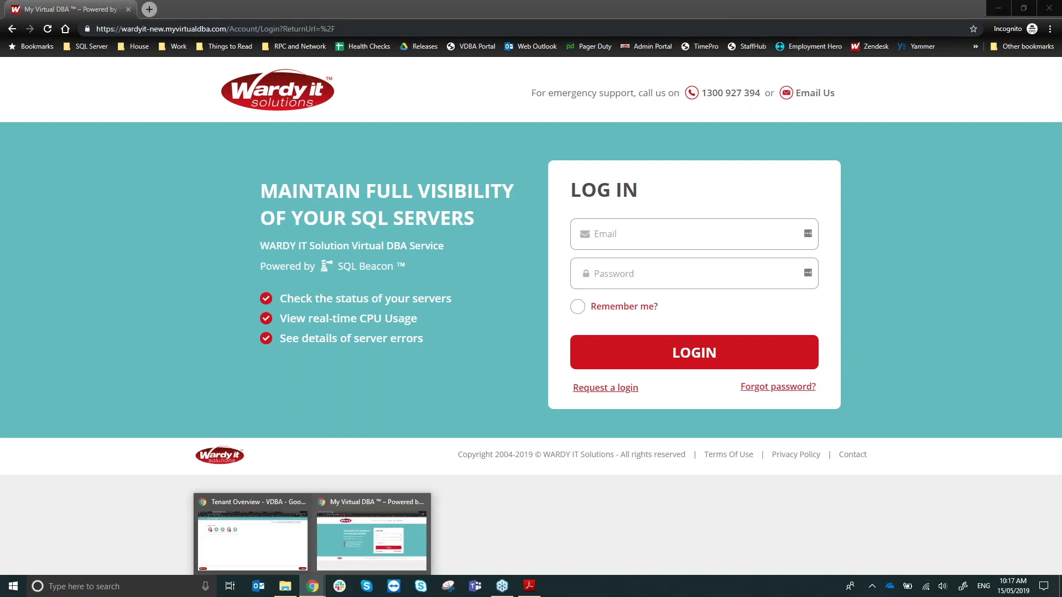
{"action": "key", "text": "Escape"}
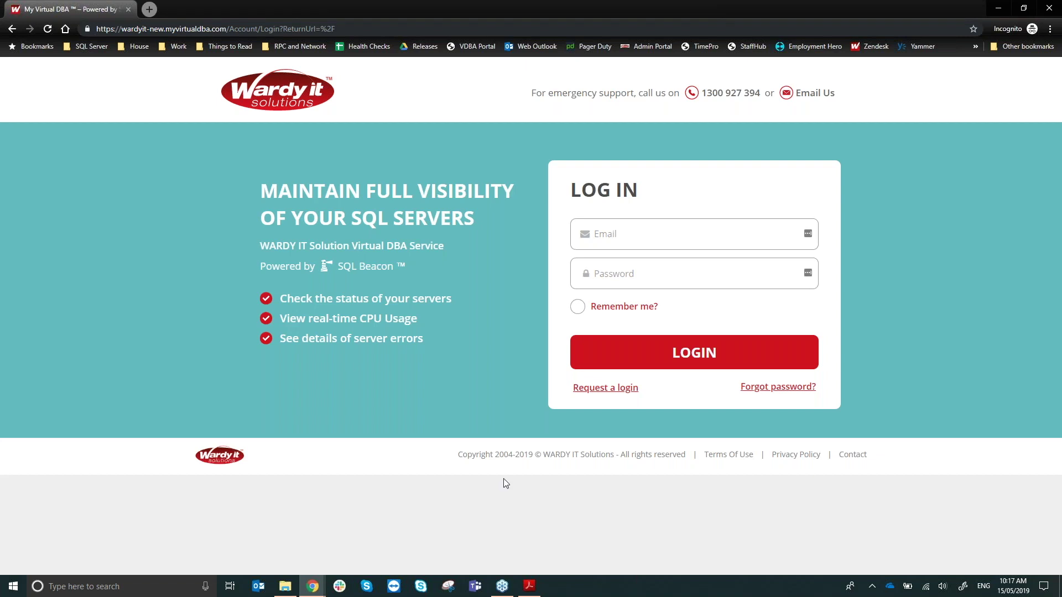
{"action": "left_click", "coordinate": [312, 586]}
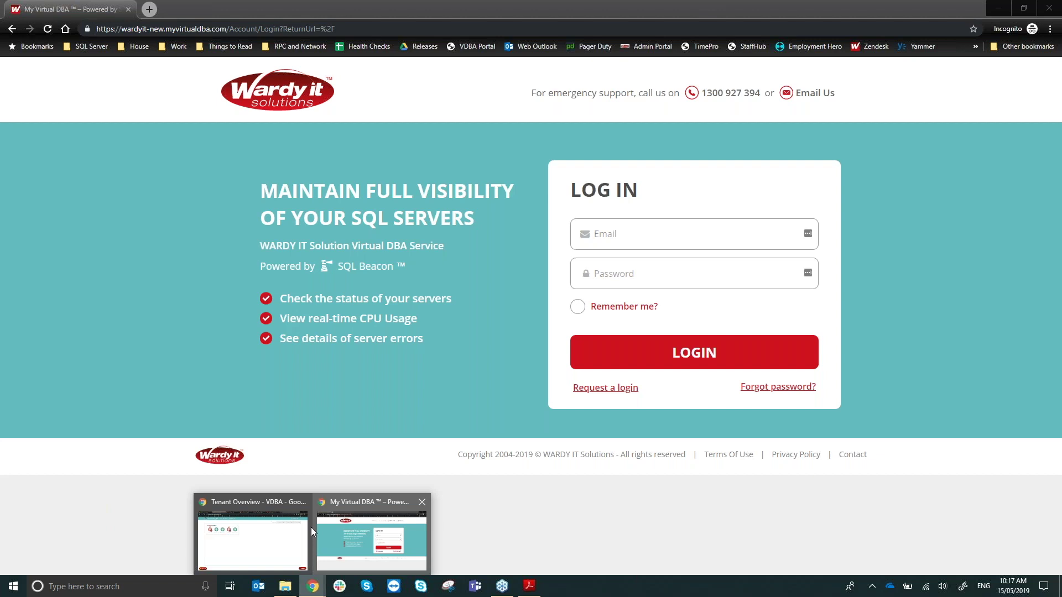
{"action": "left_click", "coordinate": [271, 533]}
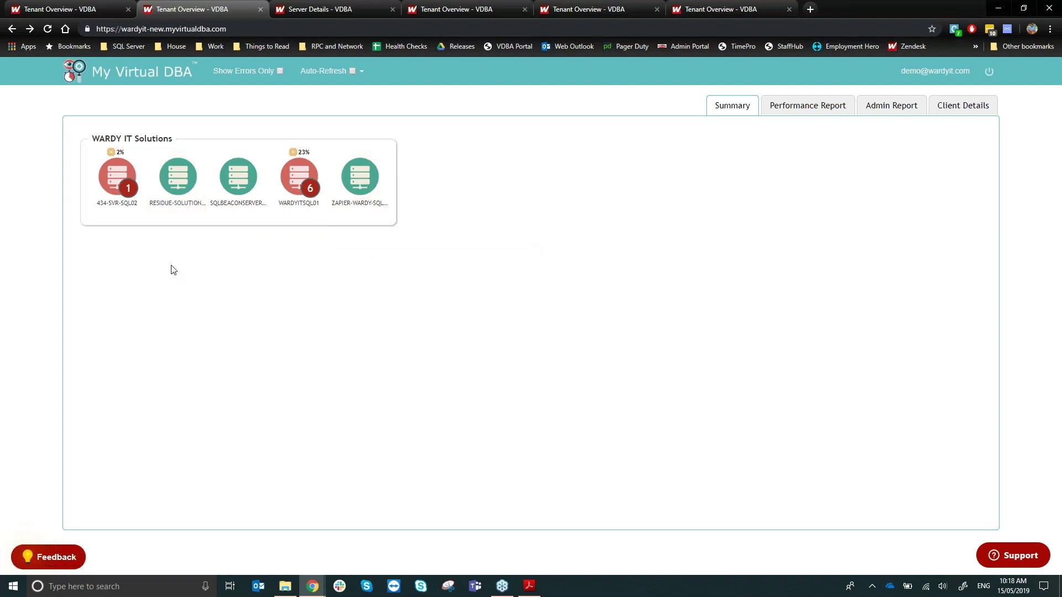
Step: View the overview limited to servers with errors, inspect WARDYITSQL01's failed checks, and return to the unfiltered summary
{"action": "mouse_move", "coordinate": [118, 176]}
{"action": "left_click", "coordinate": [244, 70]}
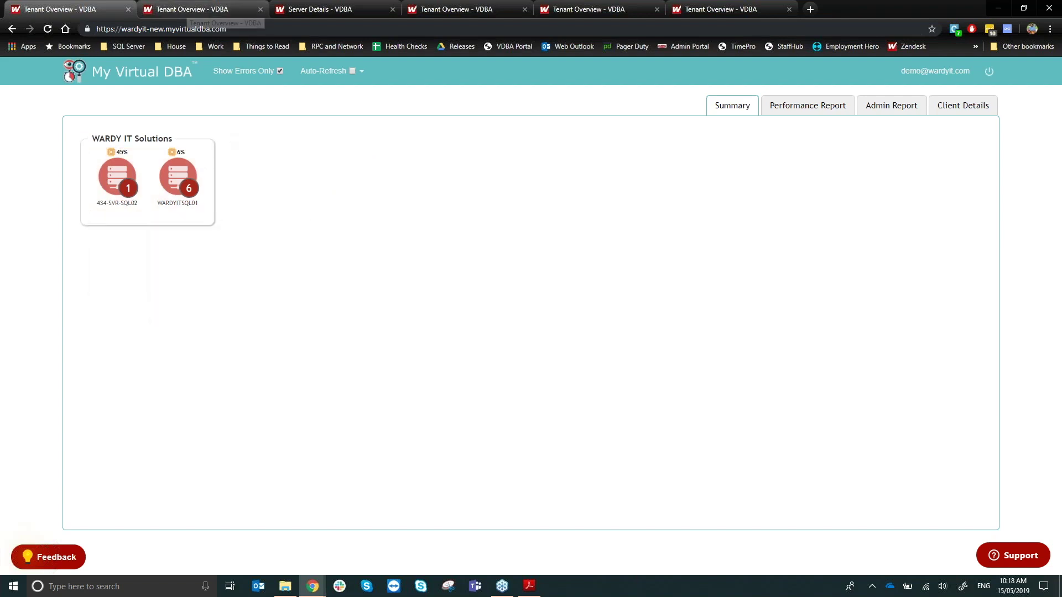
{"action": "mouse_move", "coordinate": [166, 176]}
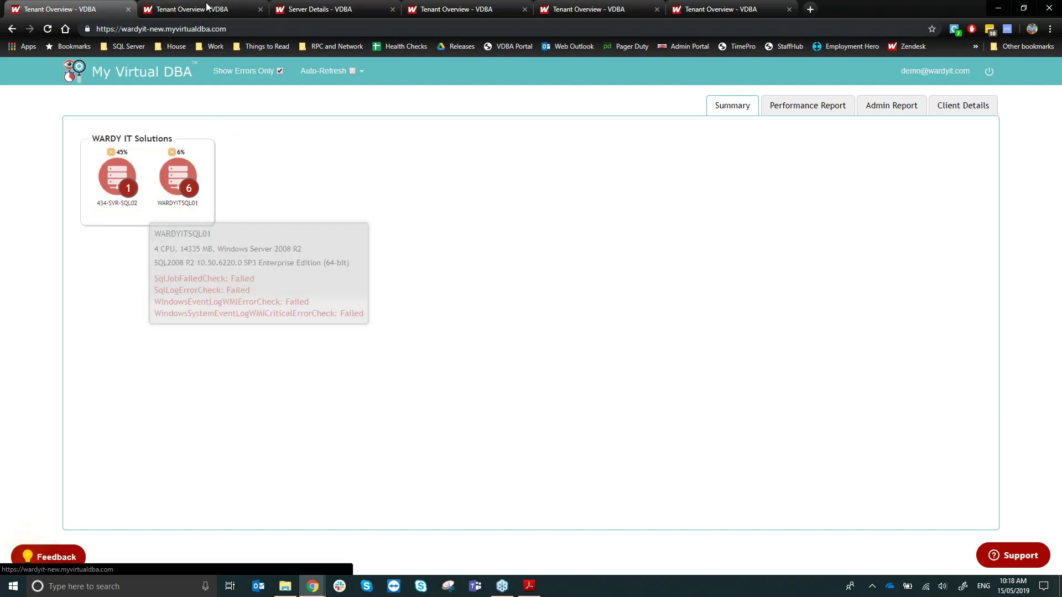
{"action": "key", "text": "ctrl+Tab"}
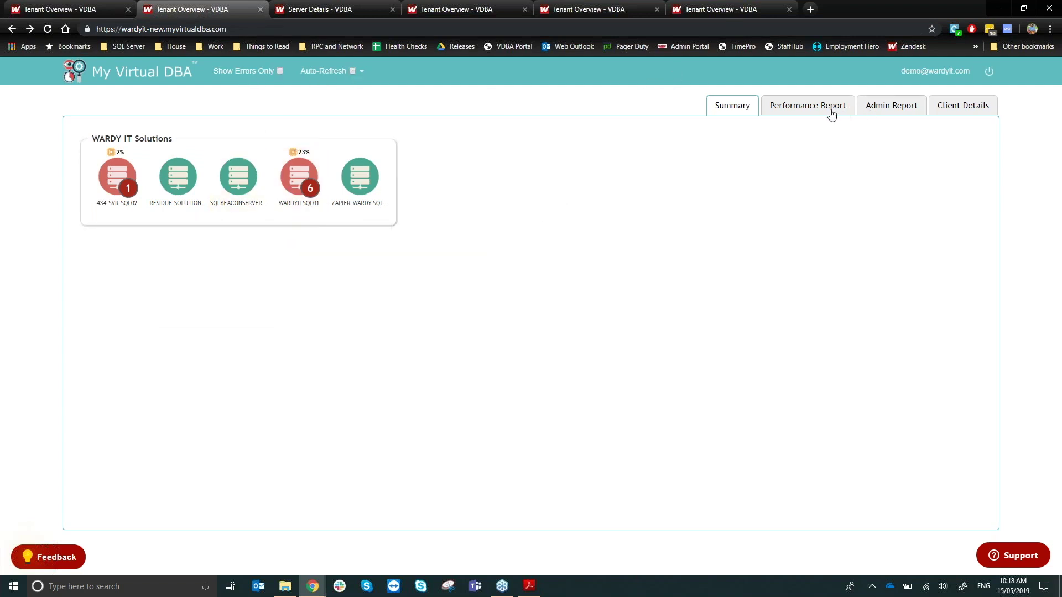
Step: View the 434-SVR-SQL02 server details and review the Performance Report's CPU usage charts for the last 24 hours and last month
{"action": "left_click", "coordinate": [358, 10]}
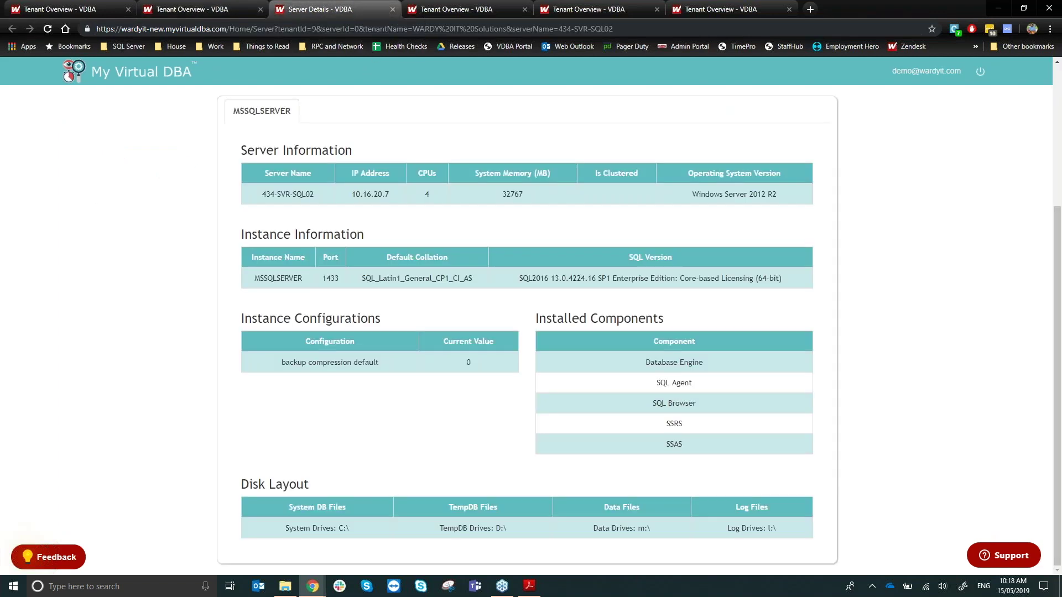
{"action": "left_click", "coordinate": [436, 10]}
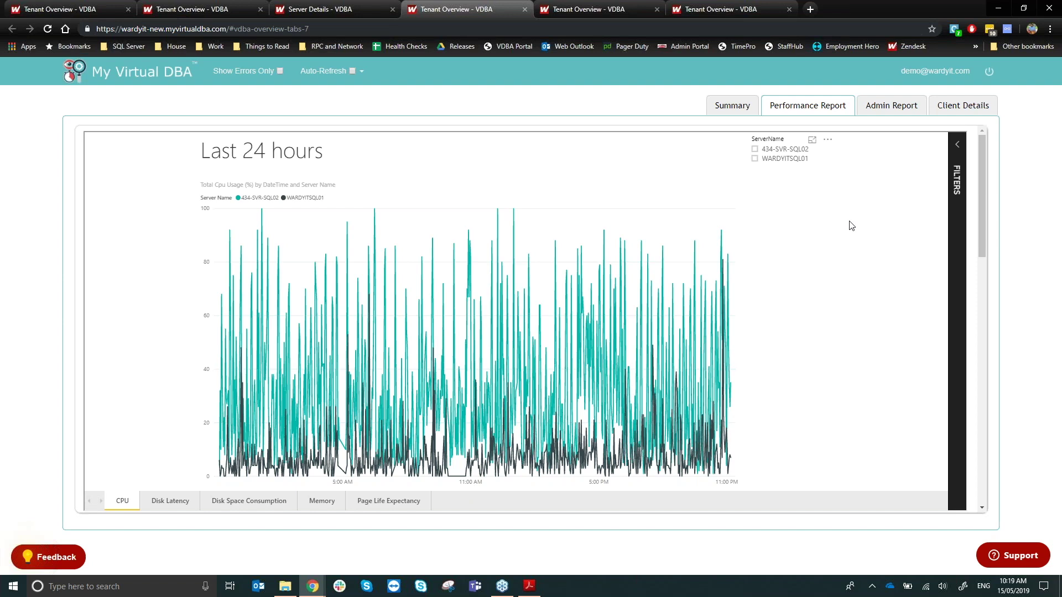
{"action": "scroll", "coordinate": [852, 226], "scroll_direction": "down", "scroll_amount": 3}
{"action": "scroll", "coordinate": [818, 254], "scroll_direction": "up", "scroll_amount": 3}
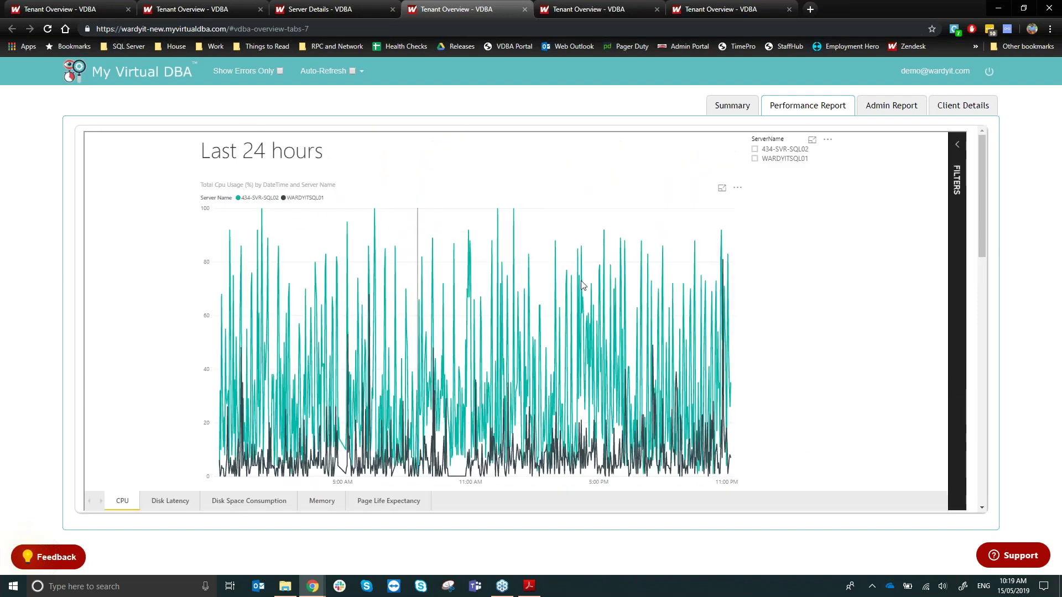
{"action": "scroll", "coordinate": [780, 289], "scroll_direction": "down", "scroll_amount": 4}
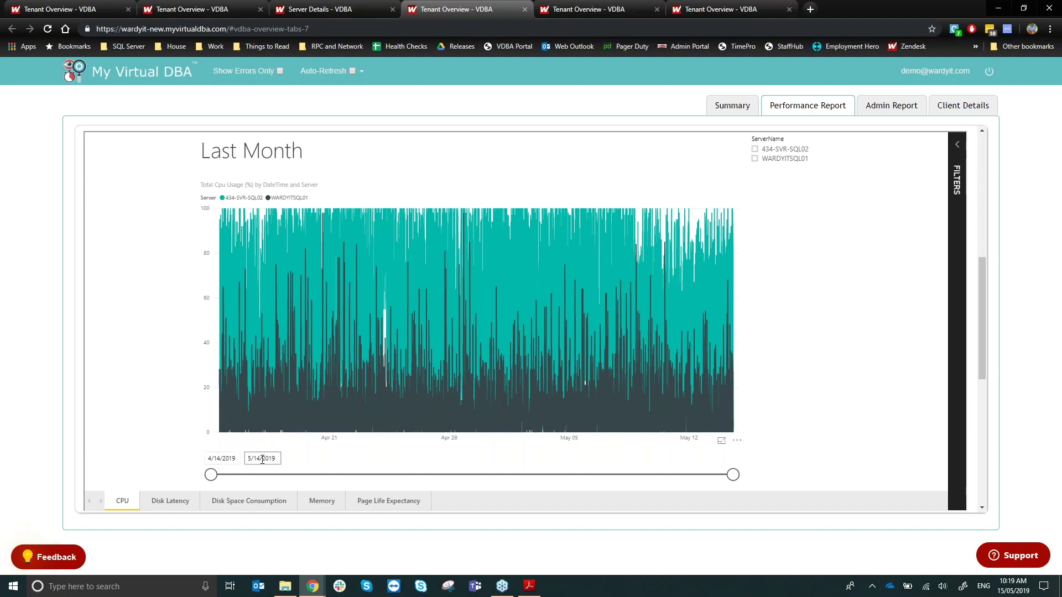
{"action": "mouse_move", "coordinate": [211, 475]}
{"action": "left_mouse_down"}
{"action": "mouse_move", "coordinate": [601, 491]}
{"action": "mouse_move", "coordinate": [194, 479]}
{"action": "left_mouse_up"}
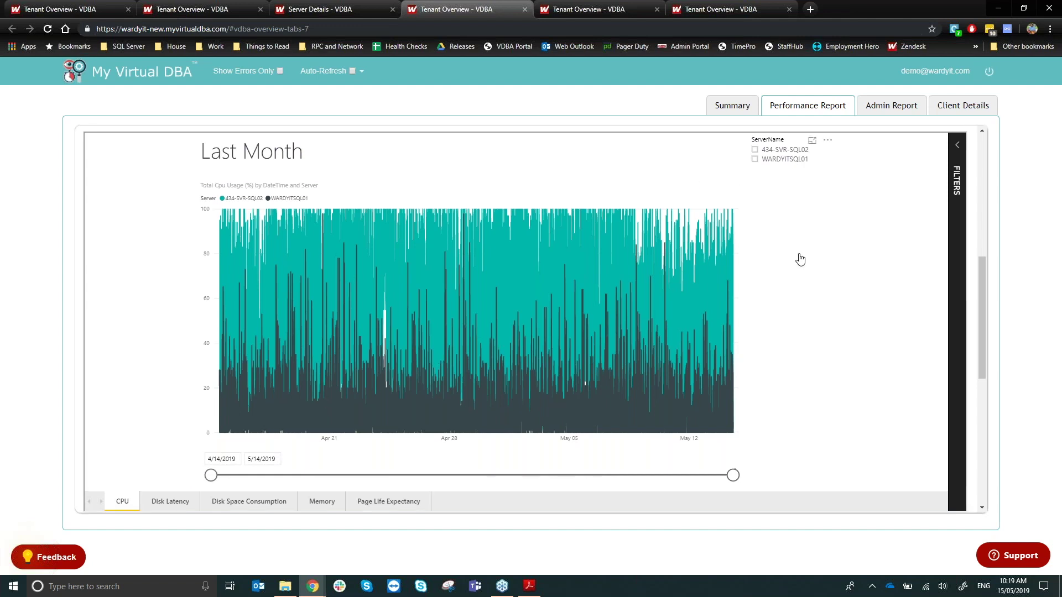
{"action": "scroll", "coordinate": [798, 258], "scroll_direction": "up", "scroll_amount": 4}
{"action": "scroll", "coordinate": [800, 260], "scroll_direction": "up", "scroll_amount": 3}
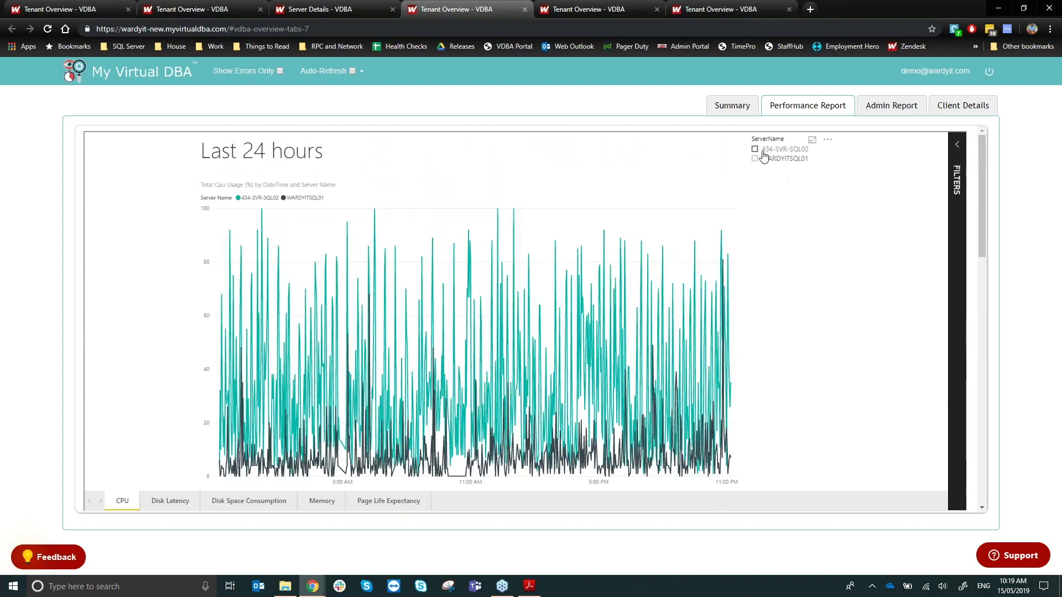
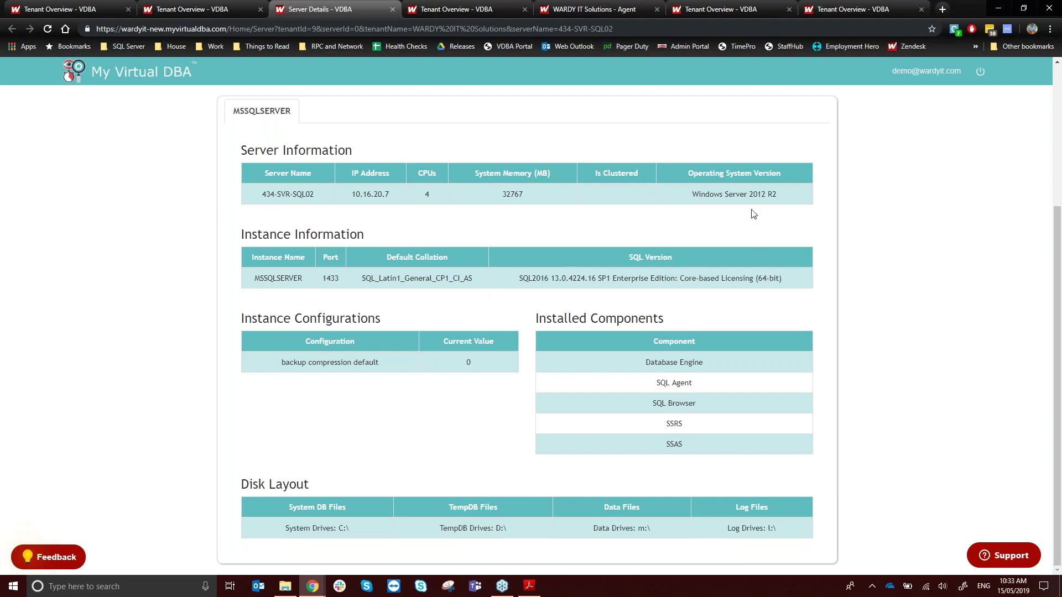
Step: Highlight the SQL version and service pack in the instance information of server 434-SVR-SQL02
{"action": "left_click_drag", "start_coordinate": [536, 277], "coordinate": [671, 277]}
{"action": "left_click", "coordinate": [738, 272]}
{"action": "left_click", "coordinate": [463, 11]}
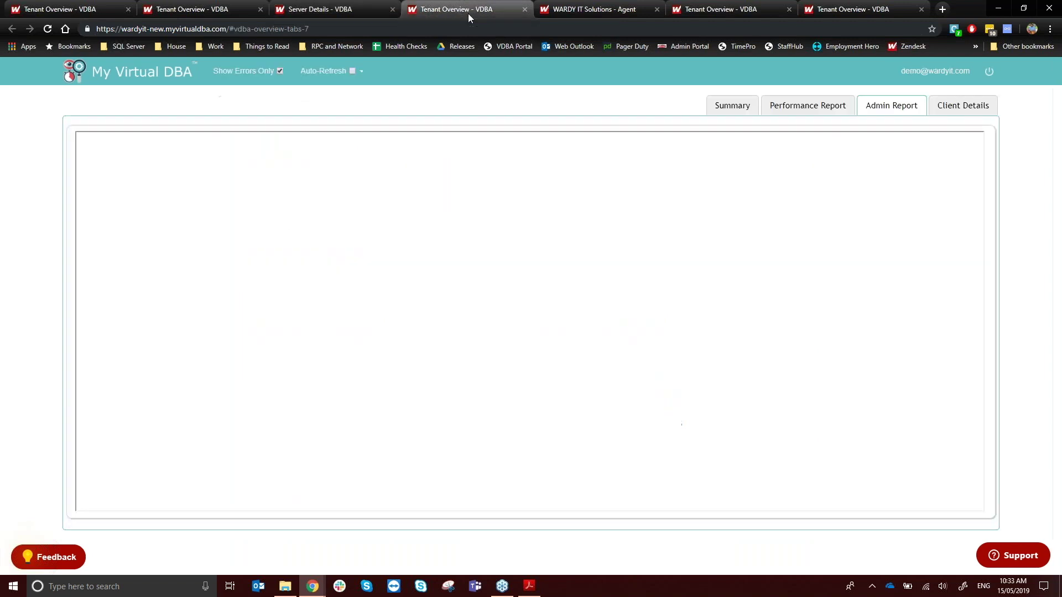
{"action": "left_click", "coordinate": [343, 10]}
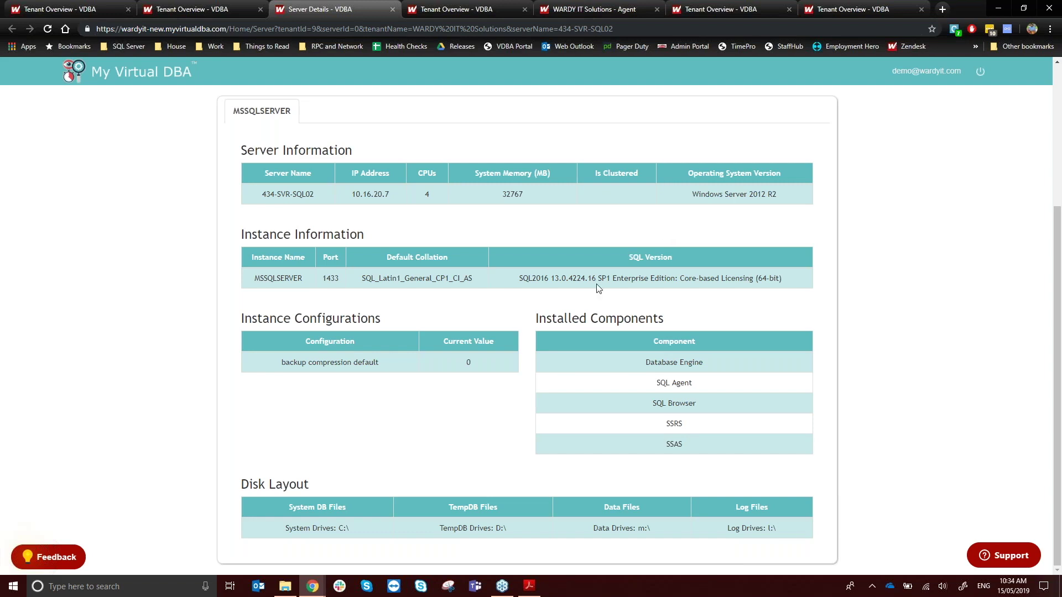
{"action": "left_click_drag", "start_coordinate": [602, 279], "coordinate": [617, 275]}
{"action": "left_click", "coordinate": [635, 274]}
Step: Look over the server summary and SQL Server instances of 434-SVR-SQL02, and return to its instance information
{"action": "scroll", "coordinate": [544, 245], "scroll_direction": "up", "scroll_amount": 1}
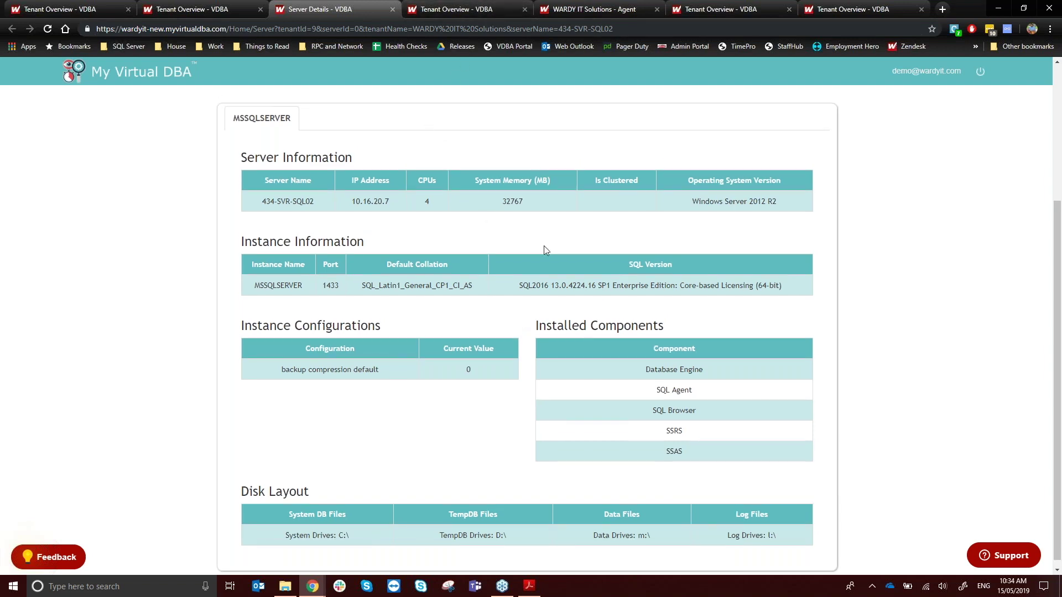
{"action": "scroll", "coordinate": [517, 297], "scroll_direction": "up", "scroll_amount": 3}
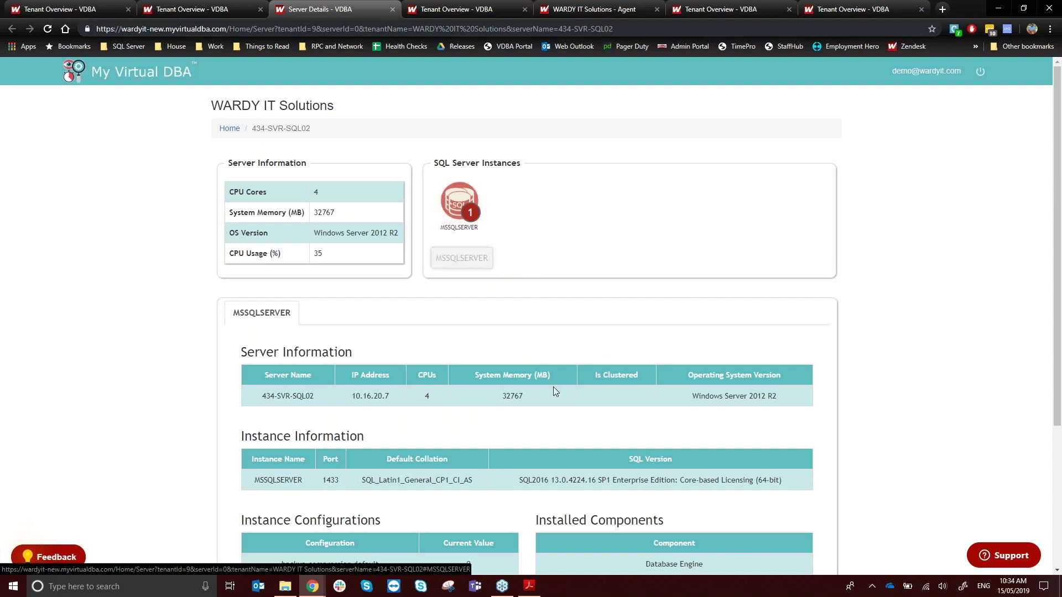
{"action": "scroll", "coordinate": [554, 389], "scroll_direction": "down", "scroll_amount": 1}
{"action": "scroll", "coordinate": [553, 387], "scroll_direction": "down", "scroll_amount": 1}
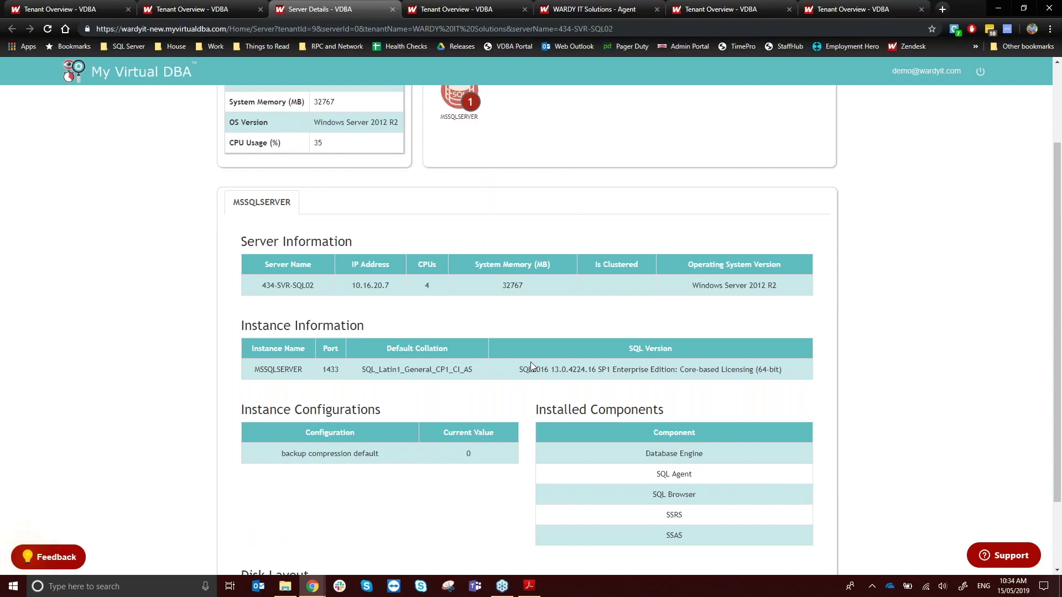
Step: Switch to the presentation in Adobe Acrobat and advance to the Improved UX slide
{"action": "key", "text": "alt+Tab"}
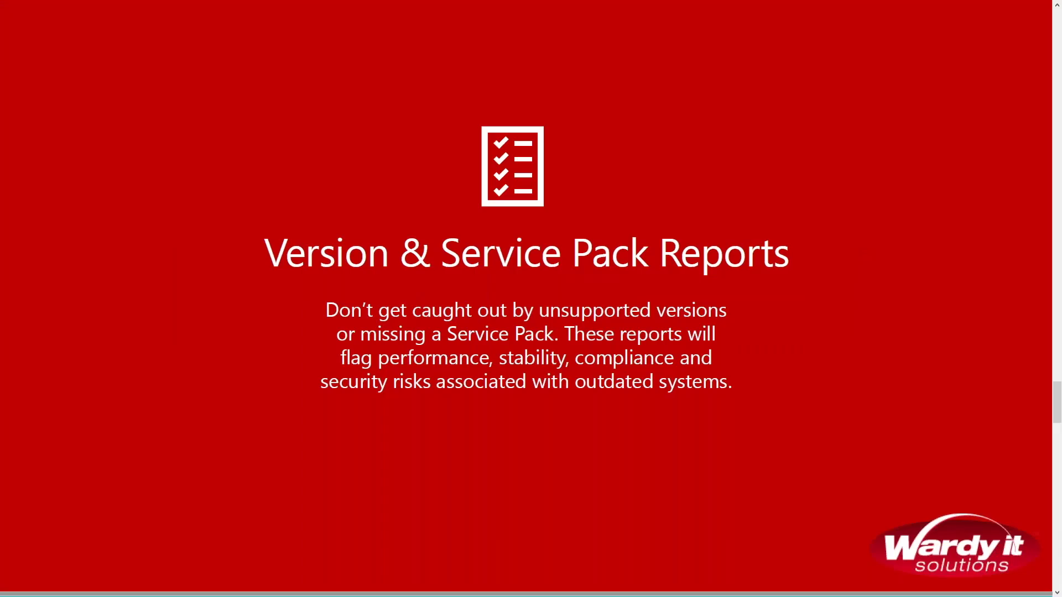
{"action": "scroll", "coordinate": [531, 299], "scroll_direction": "down", "scroll_amount": 1}
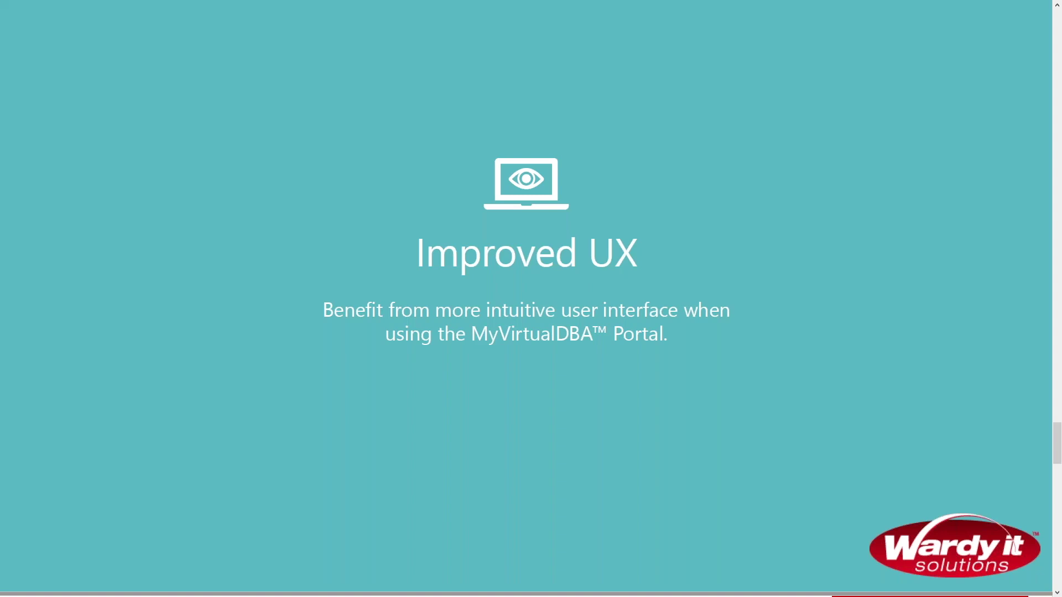
Step: Switch from the presentation back to the 434-SVR-SQL02 server details page in Chrome
{"action": "key", "text": "alt+Tab"}
{"action": "key", "text": "alt+Tab"}
{"action": "key", "text": "alt+Tab"}
{"action": "key", "text": "alt+Tab"}
{"action": "key", "text": "alt+Tab"}
{"action": "key", "text": "alt+Tab"}
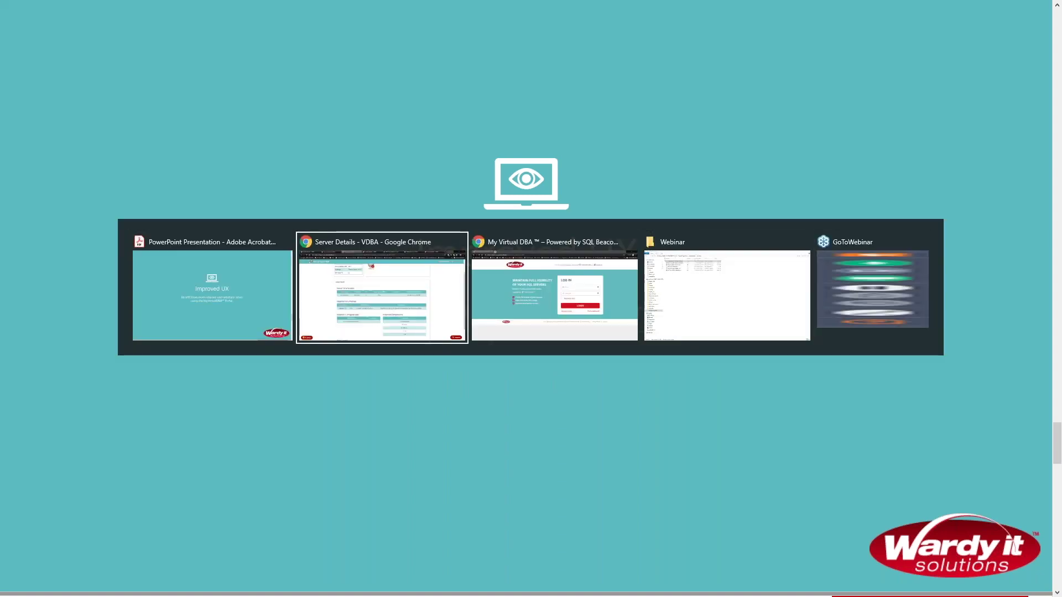
{"action": "scroll", "coordinate": [449, 264], "scroll_direction": "up", "scroll_amount": 2}
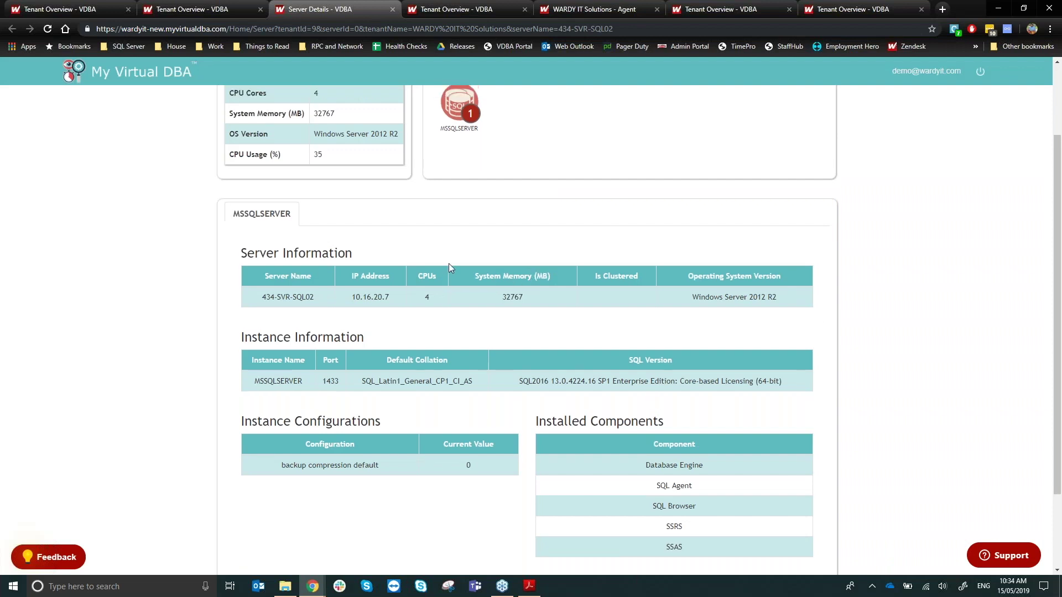
Step: Inspect the status summaries of 434-SVR-SQL02 and WARDYITSQL01 in the tenant overview, viewing 434-SVR-SQL02's details page in between
{"action": "left_click", "coordinate": [193, 8]}
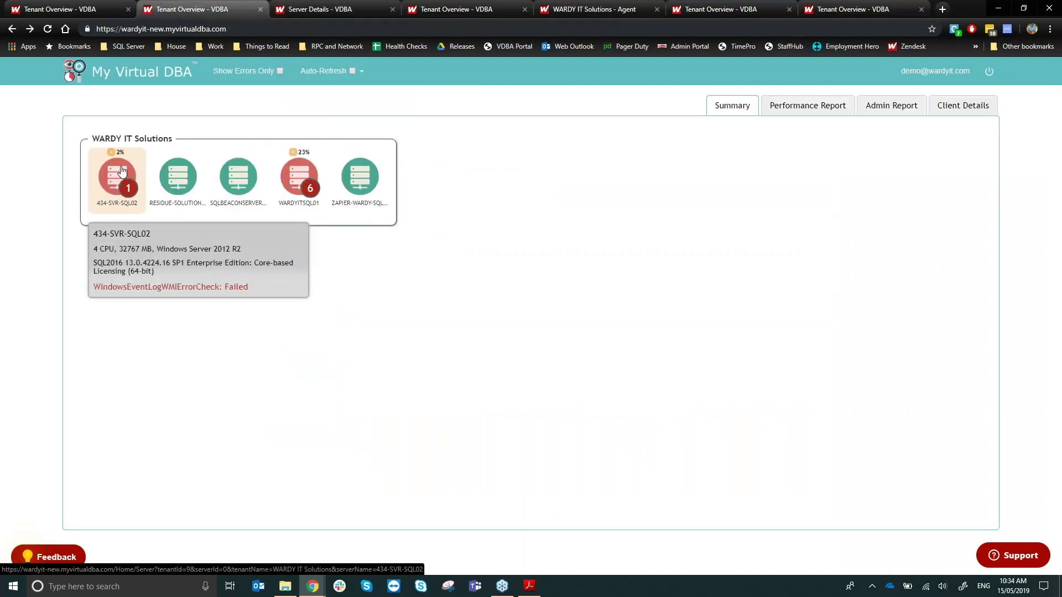
{"action": "left_click", "coordinate": [384, 11]}
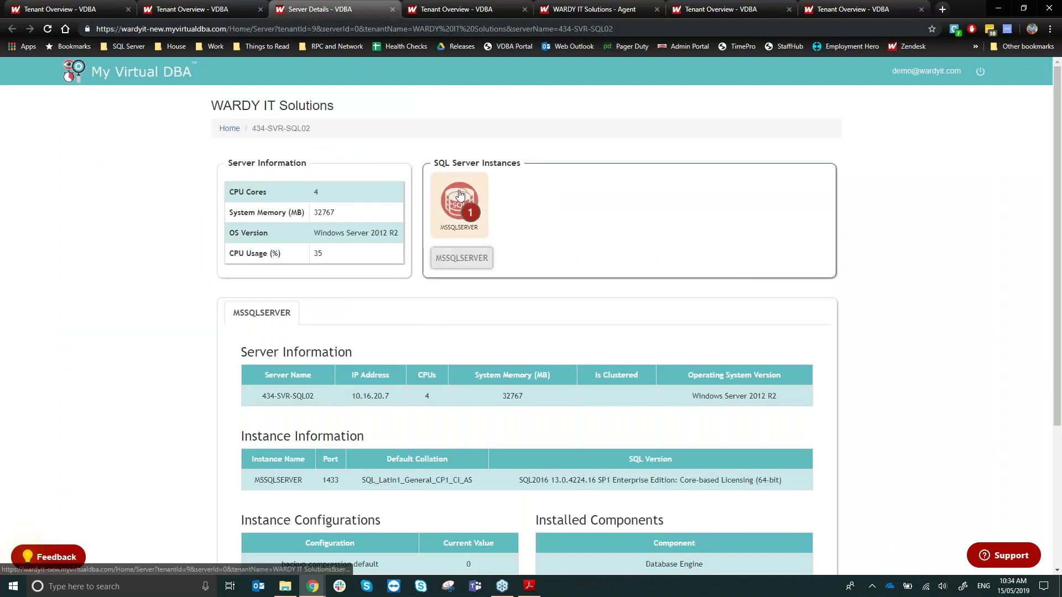
{"action": "left_click", "coordinate": [187, 11]}
{"action": "mouse_move", "coordinate": [301, 172]}
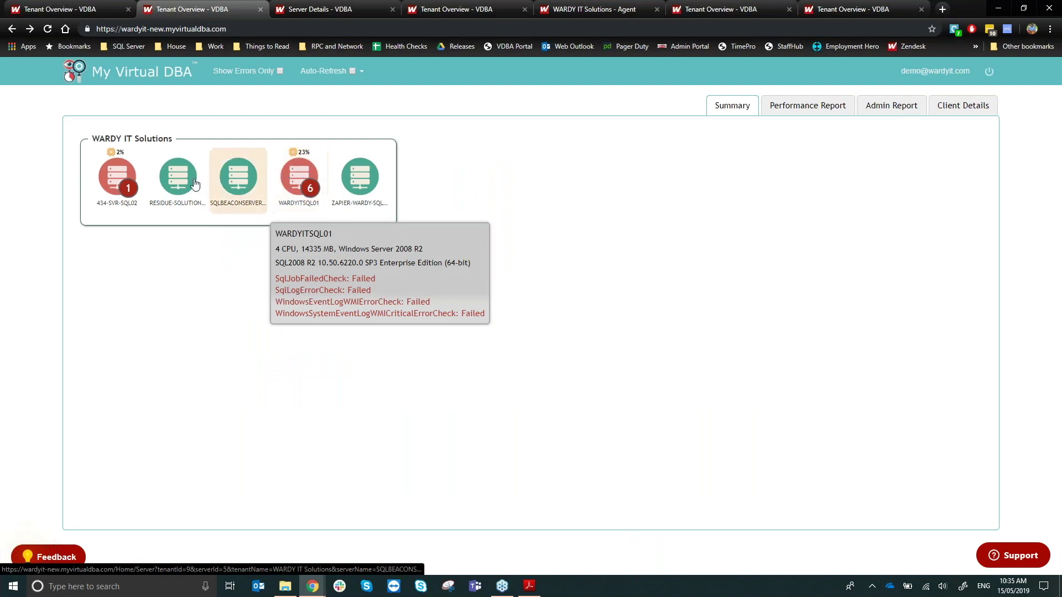
Step: Review the Performance Report down to the database free-space chart for the last 24 hours
{"action": "mouse_move", "coordinate": [134, 182]}
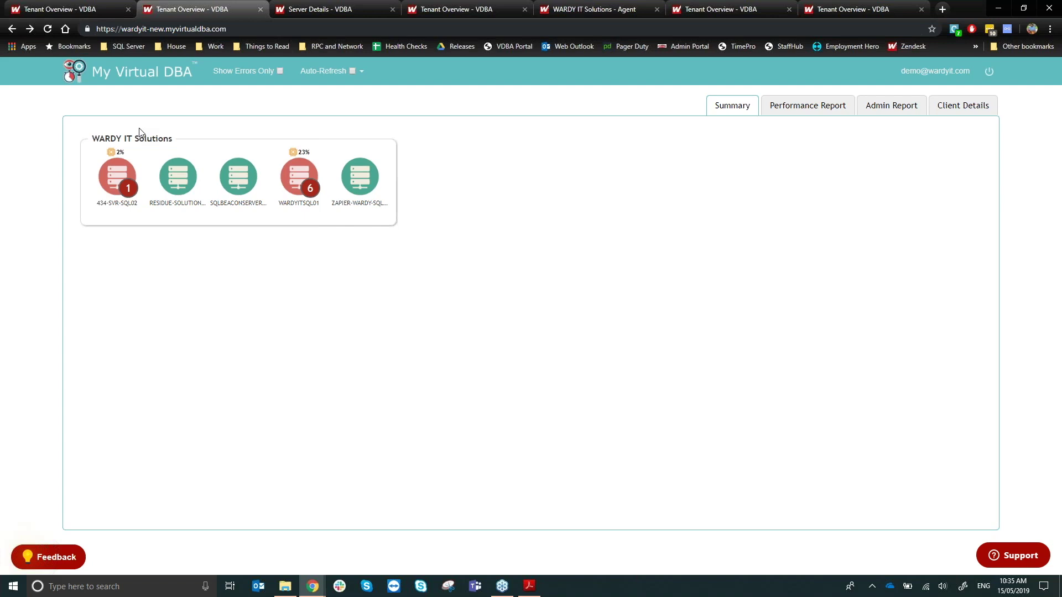
{"action": "left_click", "coordinate": [117, 190]}
{"action": "scroll", "coordinate": [520, 332], "scroll_direction": "down", "scroll_amount": 5}
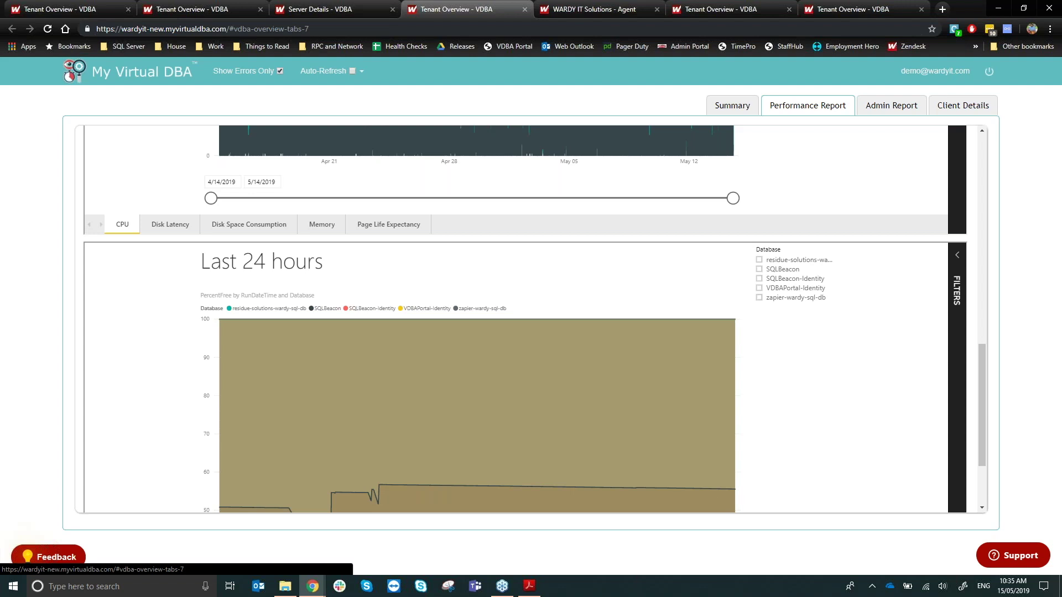
Step: View the client details for WARDY IT Solutions, checking the support policy and the customer contact information
{"action": "left_click", "coordinate": [963, 105]}
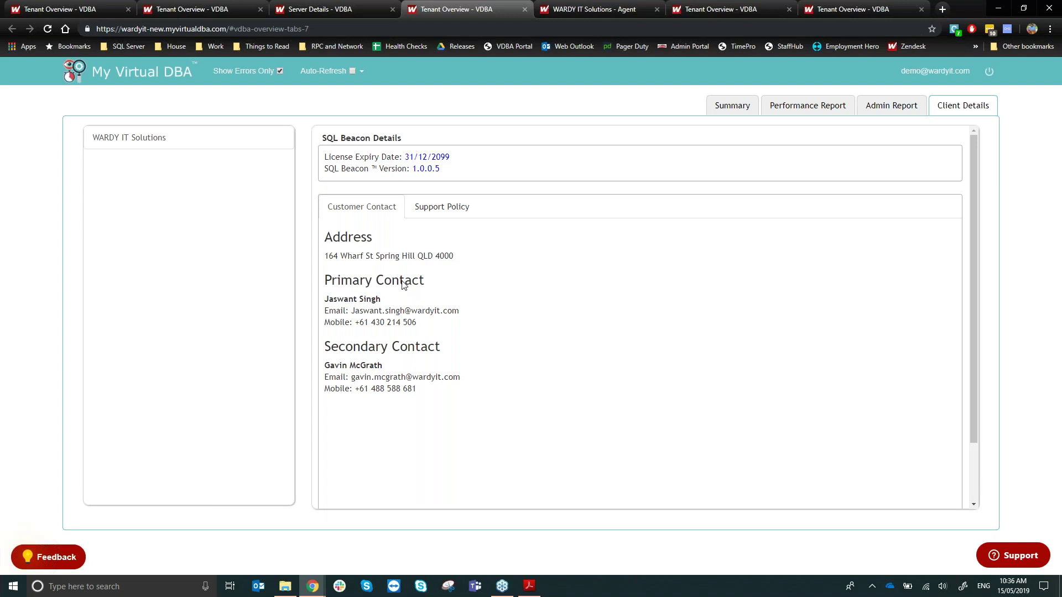
{"action": "left_click", "coordinate": [443, 215]}
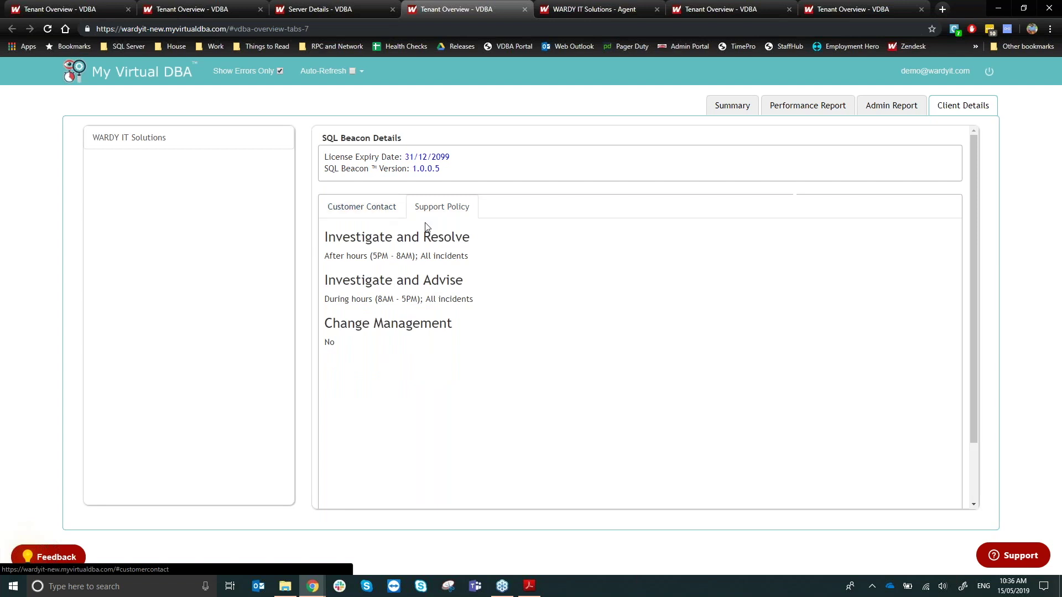
{"action": "left_click", "coordinate": [386, 216]}
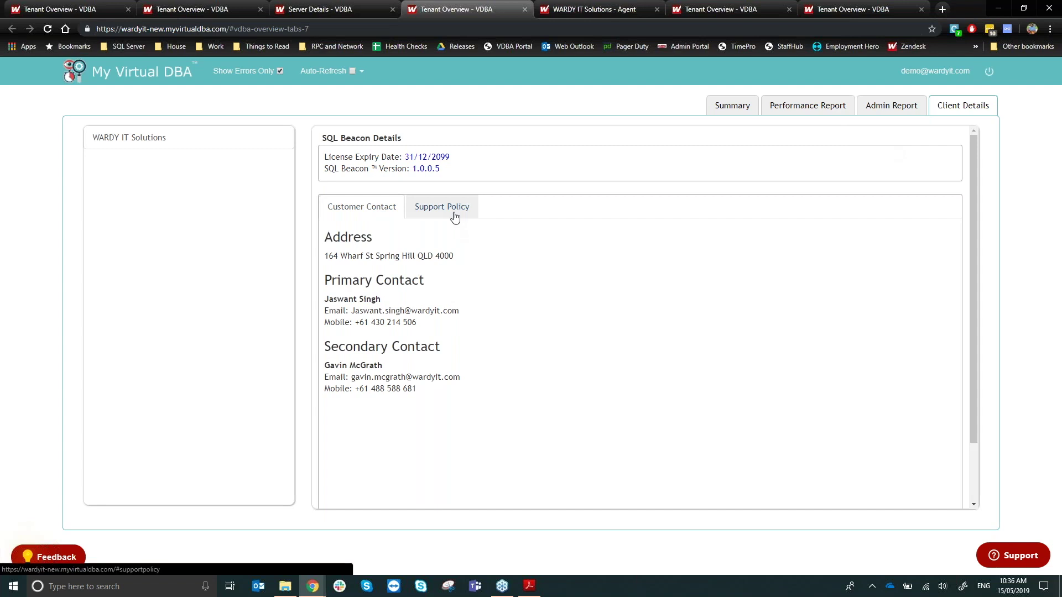
Step: View the tenant overview's Summary, Performance Report, Admin Report and Client Details pages in turn, returning to Summary
{"action": "left_click", "coordinate": [732, 108]}
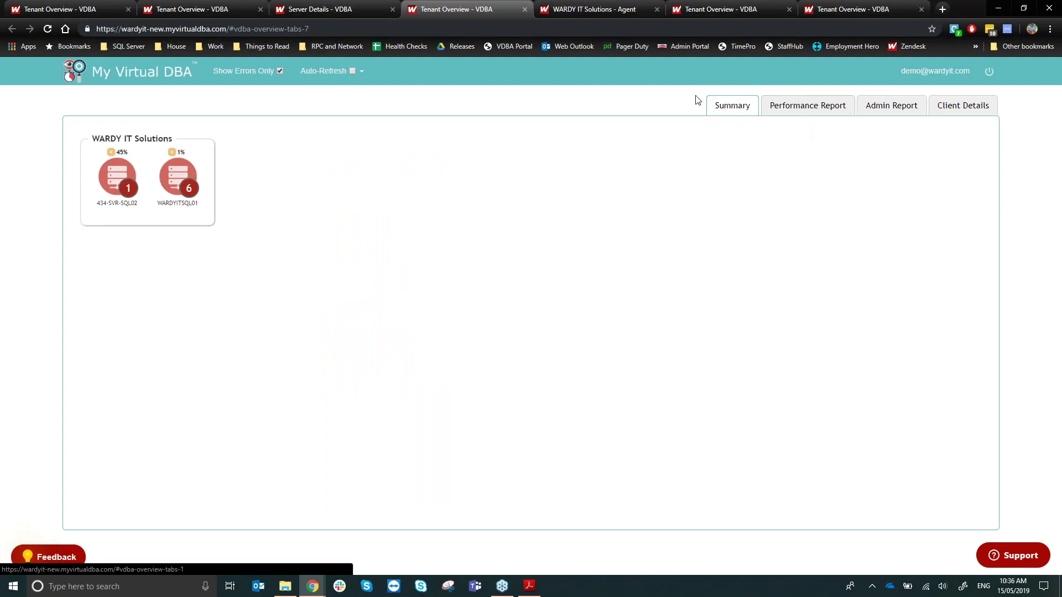
{"action": "left_click", "coordinate": [796, 111]}
{"action": "left_click", "coordinate": [891, 108]}
{"action": "left_click", "coordinate": [948, 109]}
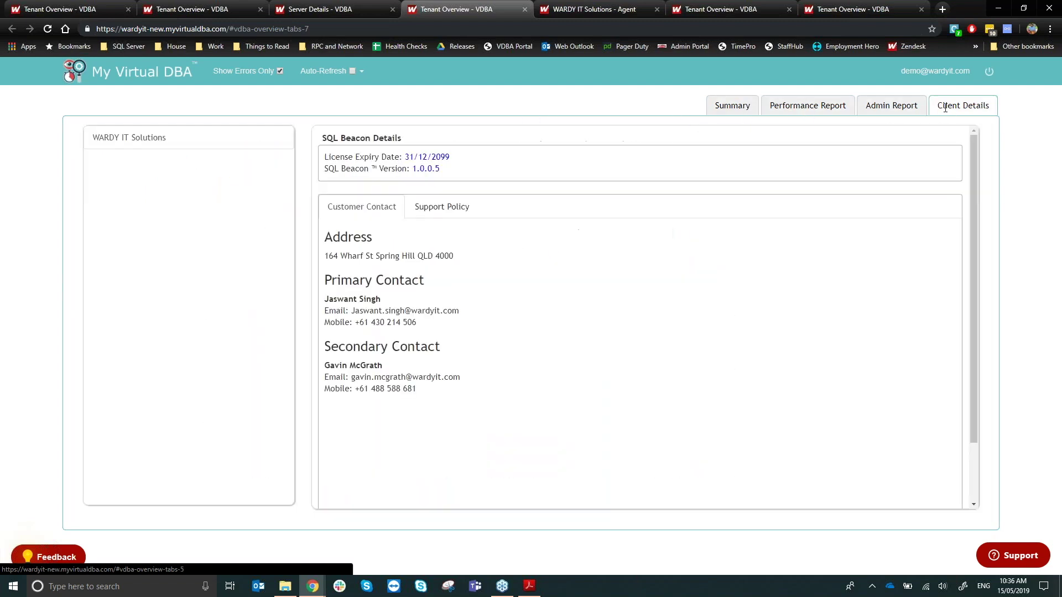
{"action": "left_click", "coordinate": [738, 108]}
Step: Review the 434-SVR-SQL02 server details from the server information down to the disk layout and back up
{"action": "left_click", "coordinate": [333, 8]}
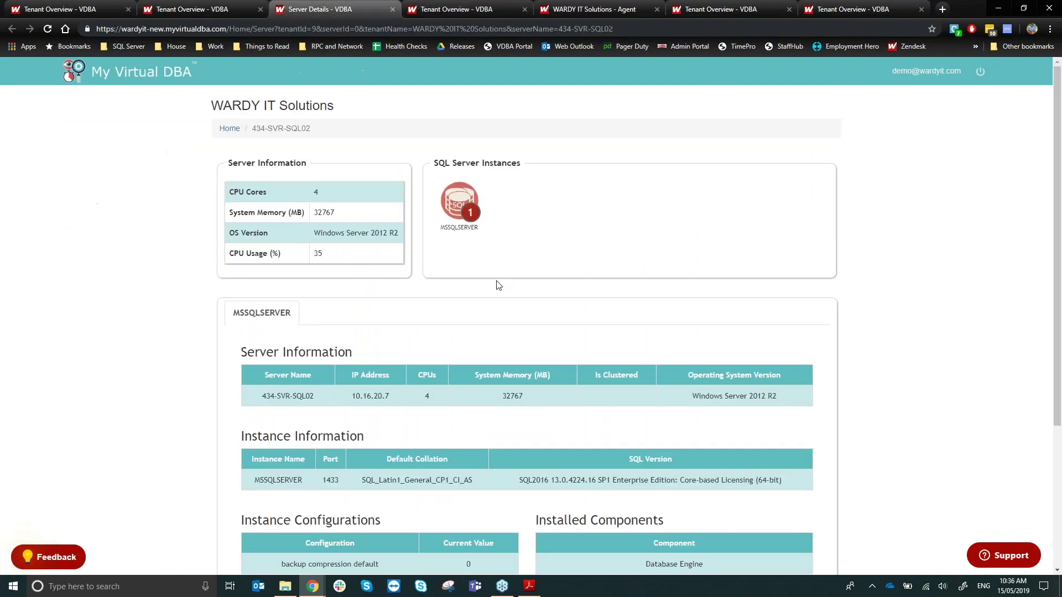
{"action": "scroll", "coordinate": [498, 285], "scroll_direction": "down", "scroll_amount": 4}
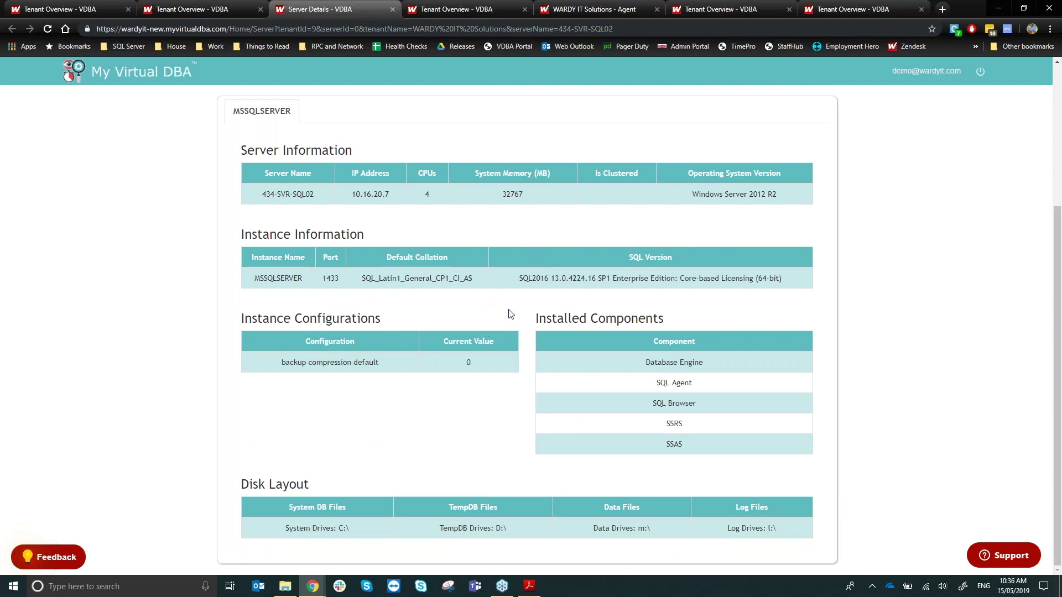
{"action": "scroll", "coordinate": [510, 314], "scroll_direction": "up", "scroll_amount": 4}
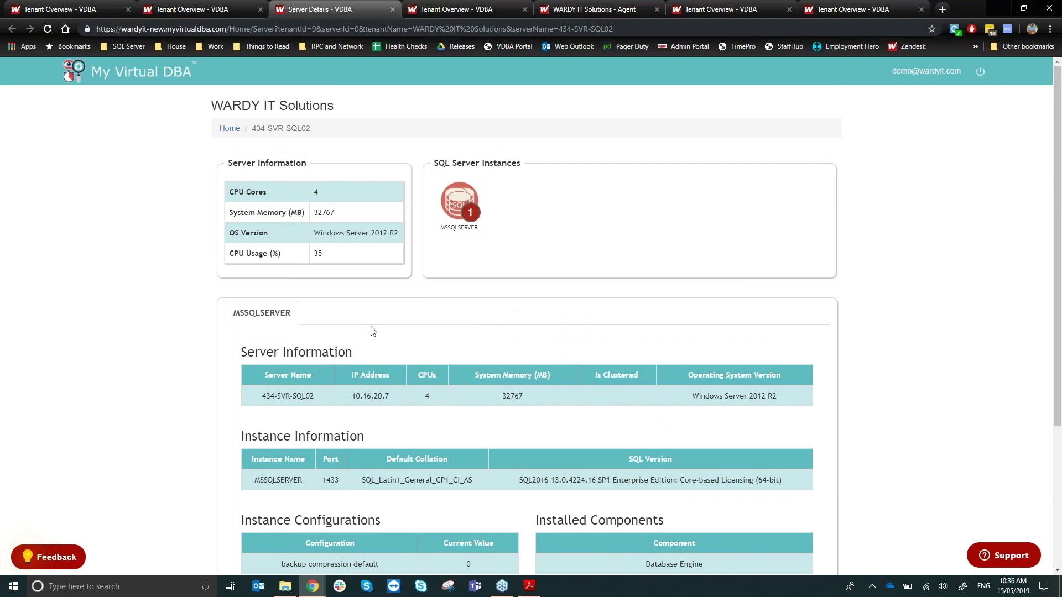
{"action": "scroll", "coordinate": [378, 335], "scroll_direction": "down", "scroll_amount": 2}
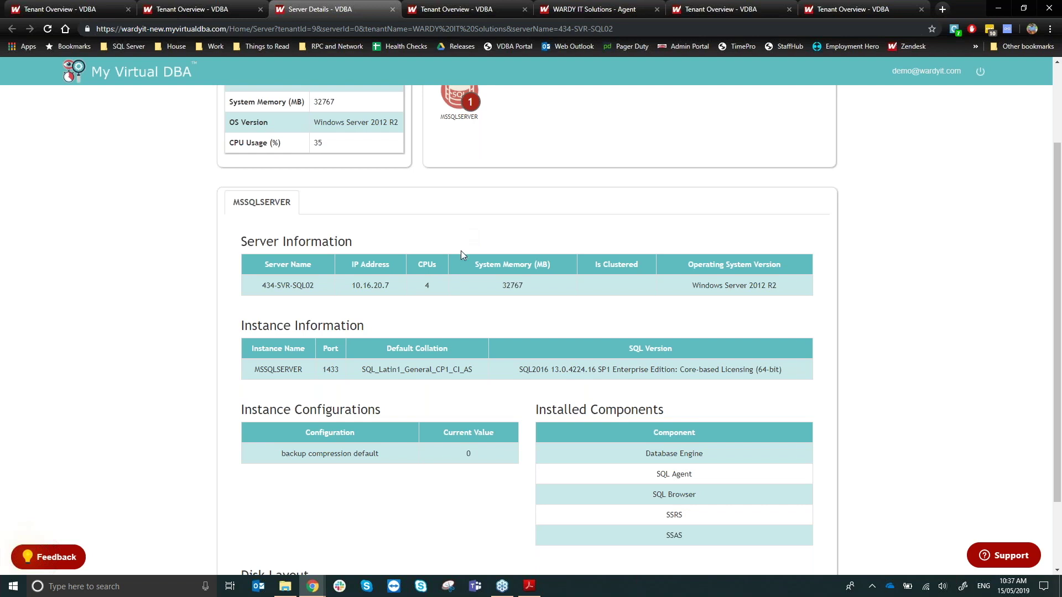
{"action": "scroll", "coordinate": [459, 270], "scroll_direction": "up", "scroll_amount": 2}
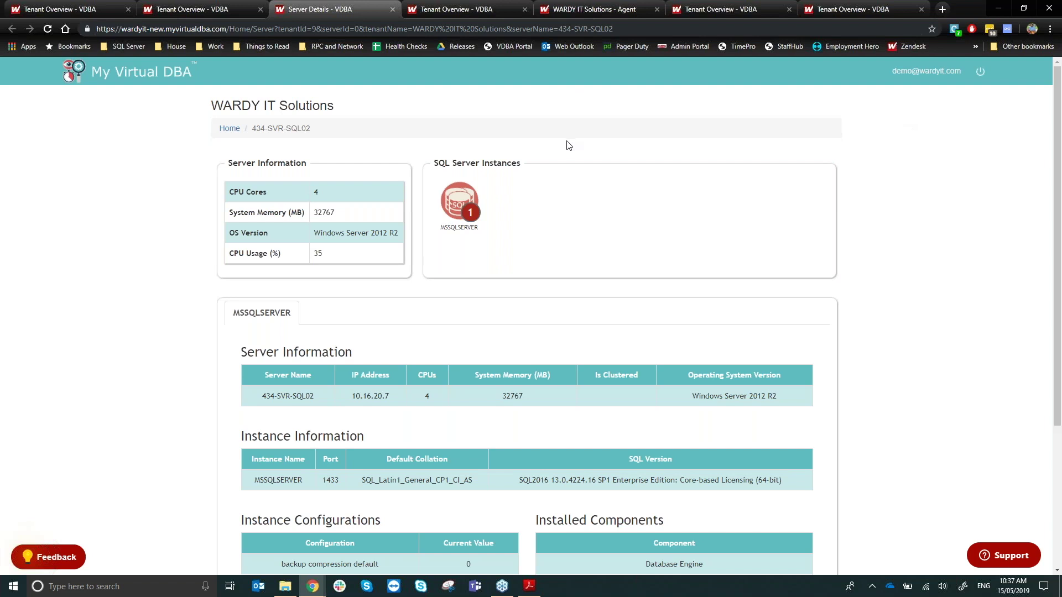
Step: Look through the open windows, return to Chrome and show the tenant overview with all WARDY IT Solutions servers, unfiltered by errors
{"action": "key", "text": "alt+Tab"}
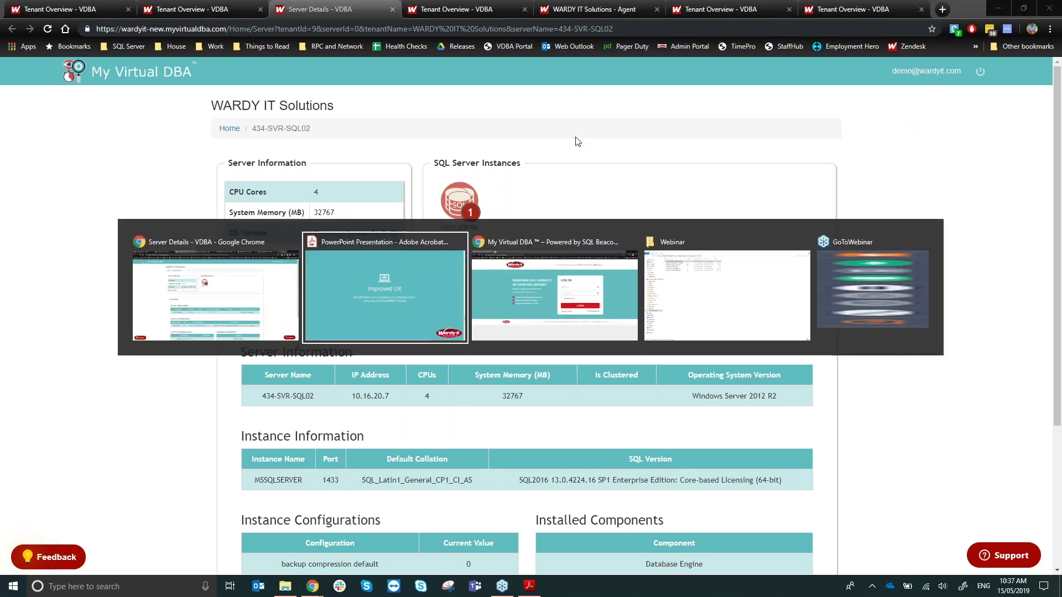
{"action": "key", "text": "alt+Tab"}
{"action": "key", "text": "alt+Tab"}
{"action": "key", "text": "alt+Tab"}
{"action": "key", "text": "alt+Tab"}
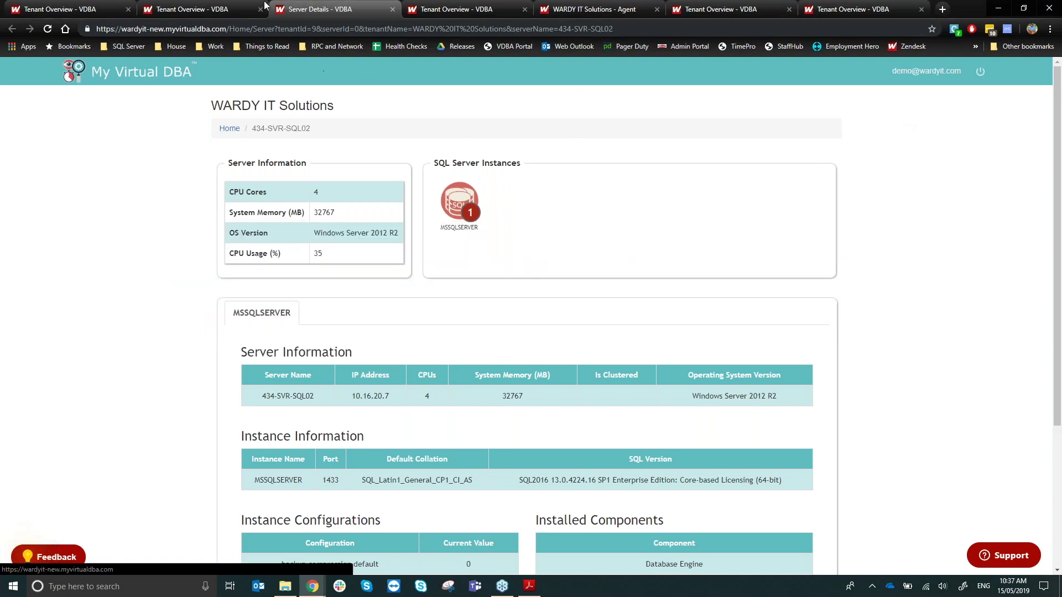
{"action": "left_click", "coordinate": [267, 8]}
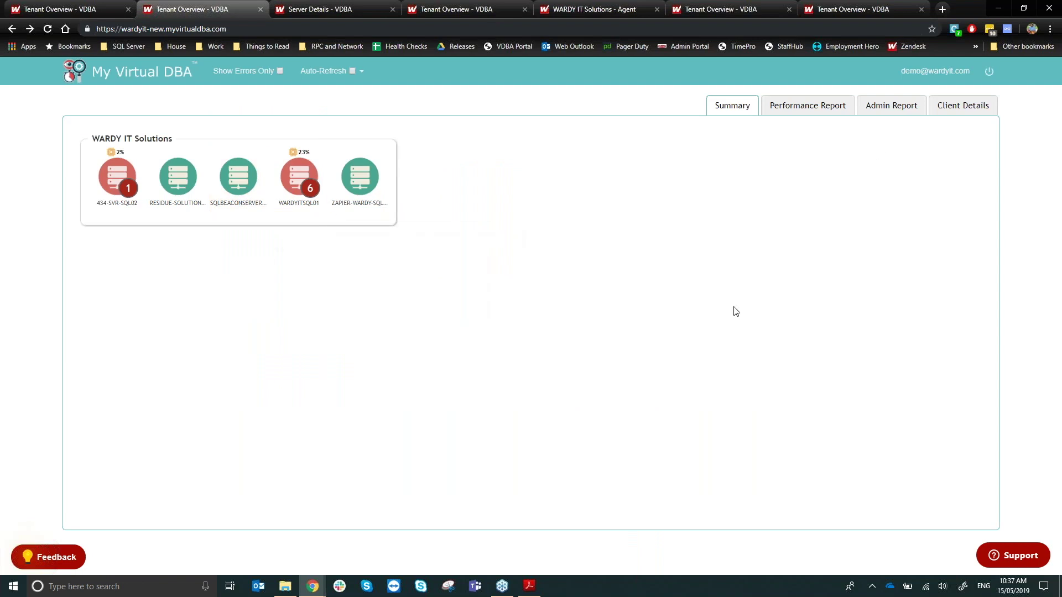